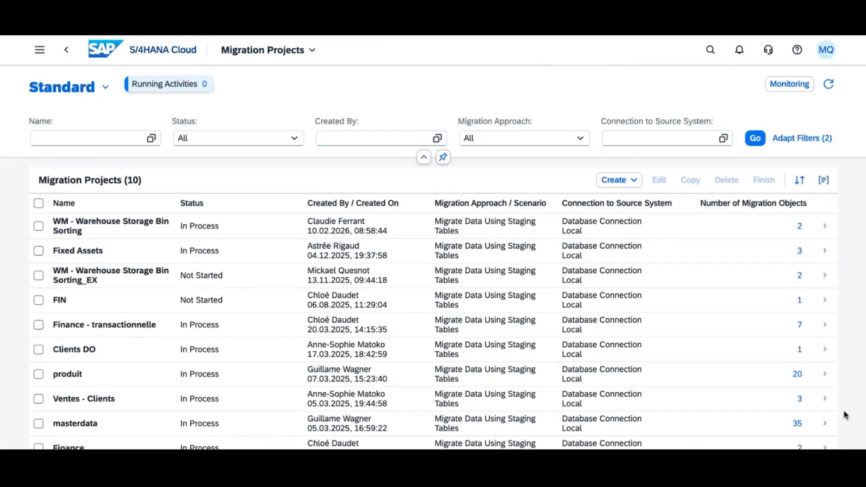
Open the masterdata migration project and filter its migration objects by "supplier".
left_click(832, 428)
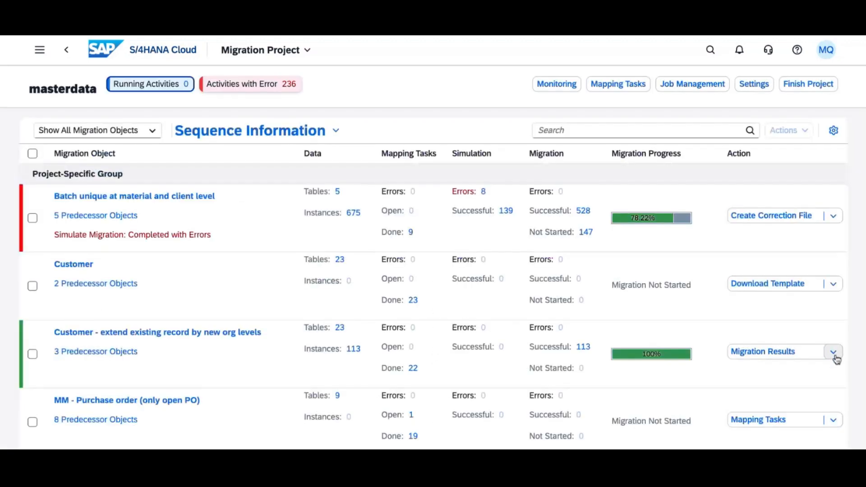
left_click(621, 131)
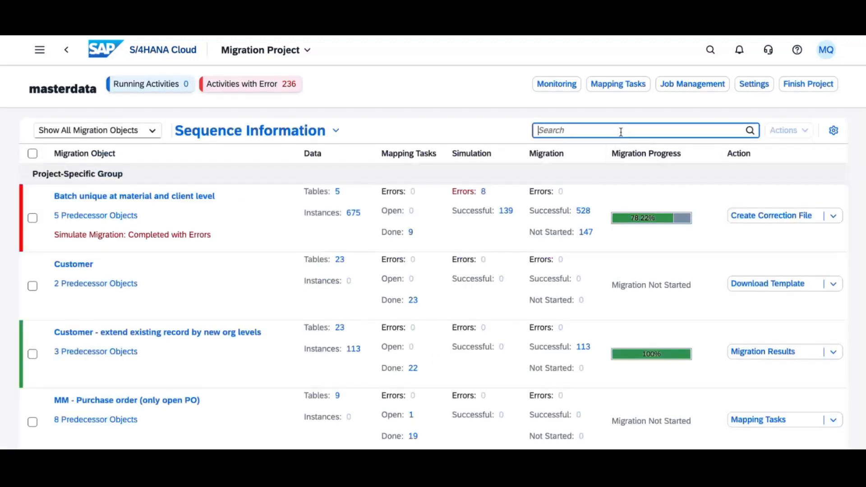
type("supplier")
key("Return")
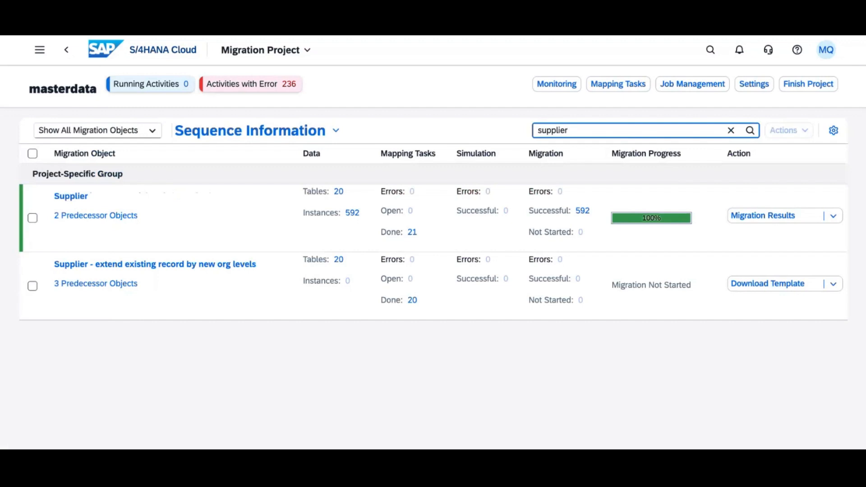
Upload the file "Source data for Supplier vgood.xml" to the Supplier migration object.
left_click(833, 218)
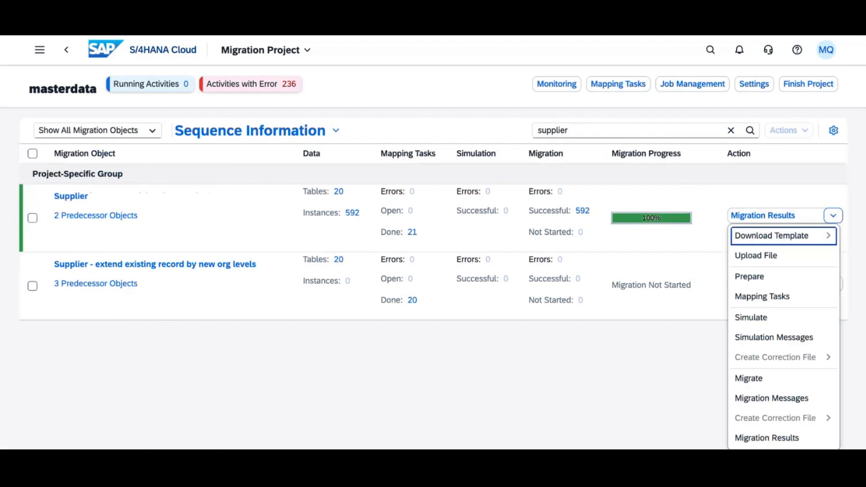
left_click(798, 255)
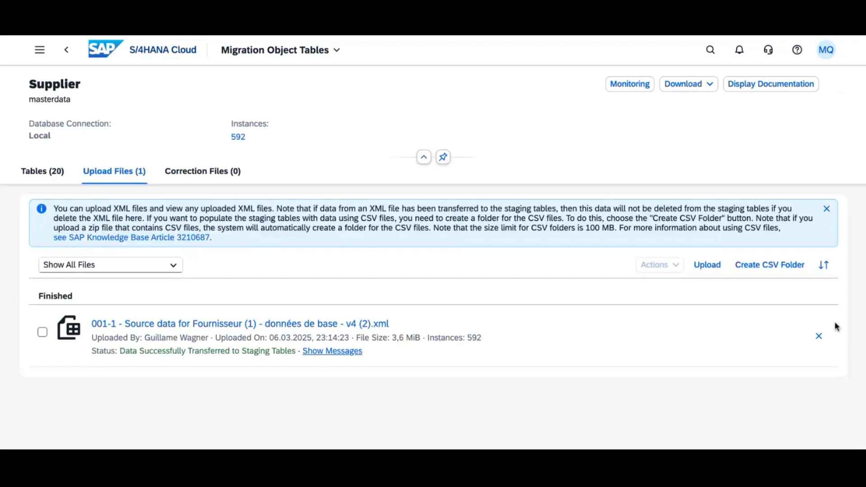
left_click(701, 272)
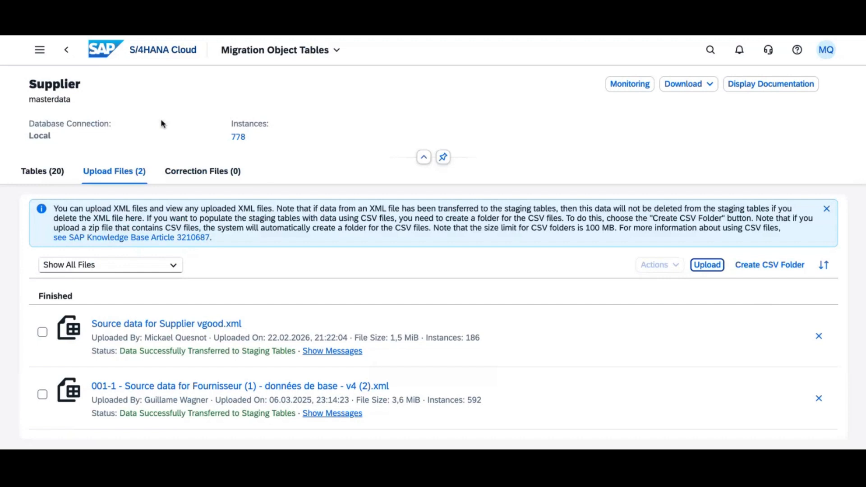
Return to the masterdata project and prepare the Supplier object's staging tables with the consistency check enabled.
left_click(67, 56)
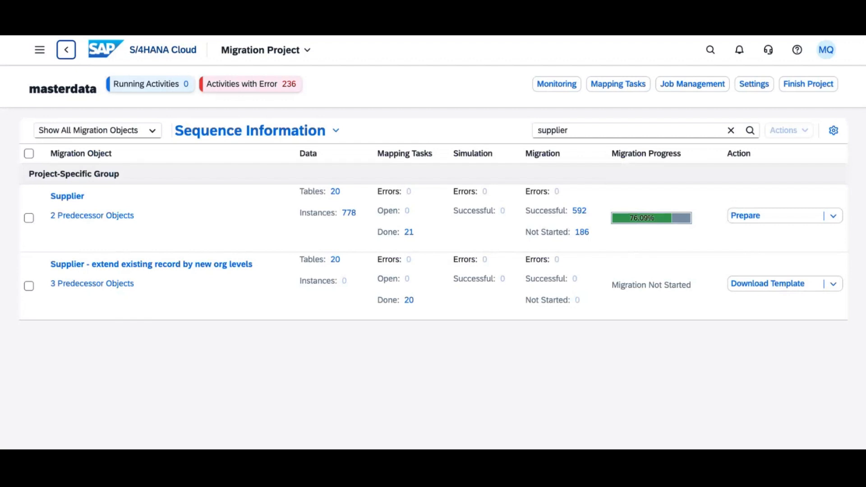
left_click(775, 219)
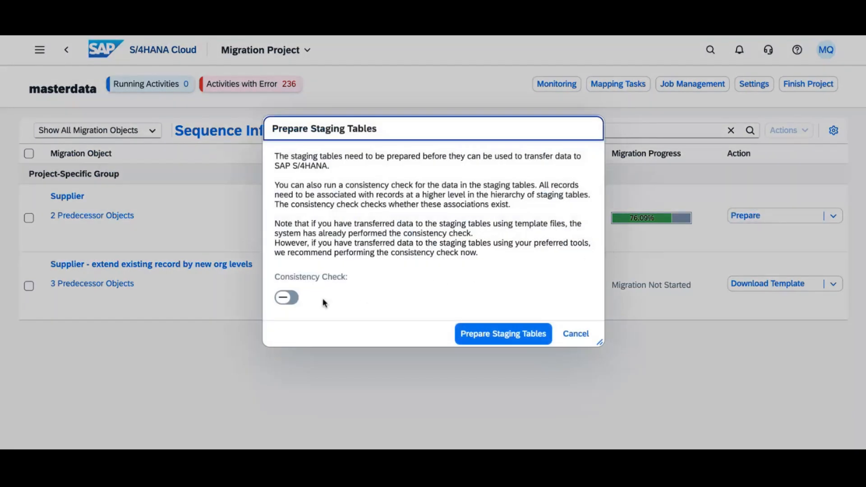
left_click(285, 297)
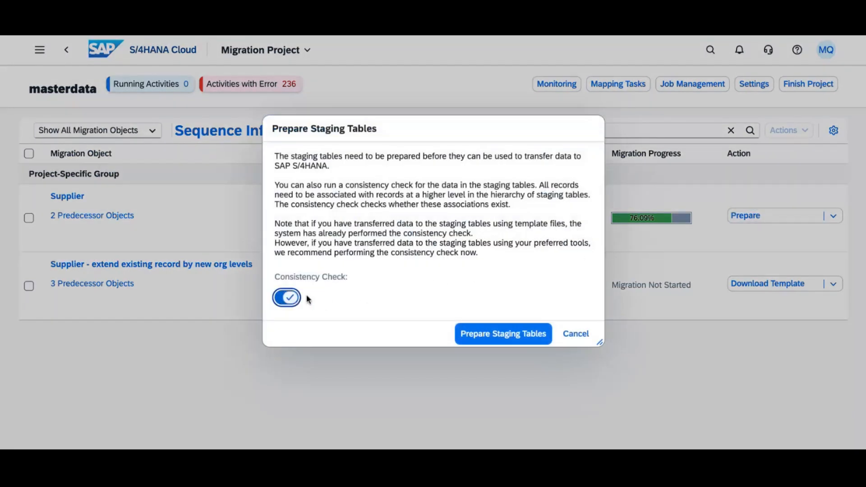
left_click(492, 335)
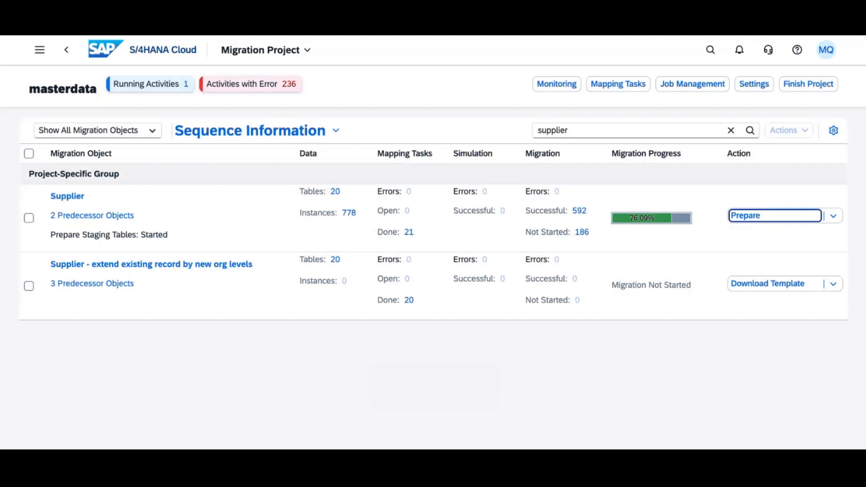
Review the messages of the latest Prepare Staging Tables activity in the project's monitoring, and return to the project.
left_click(556, 89)
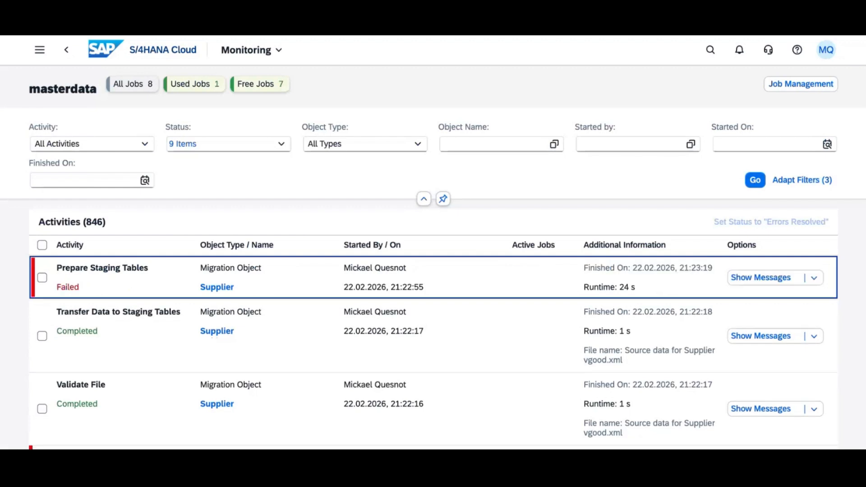
left_click(770, 280)
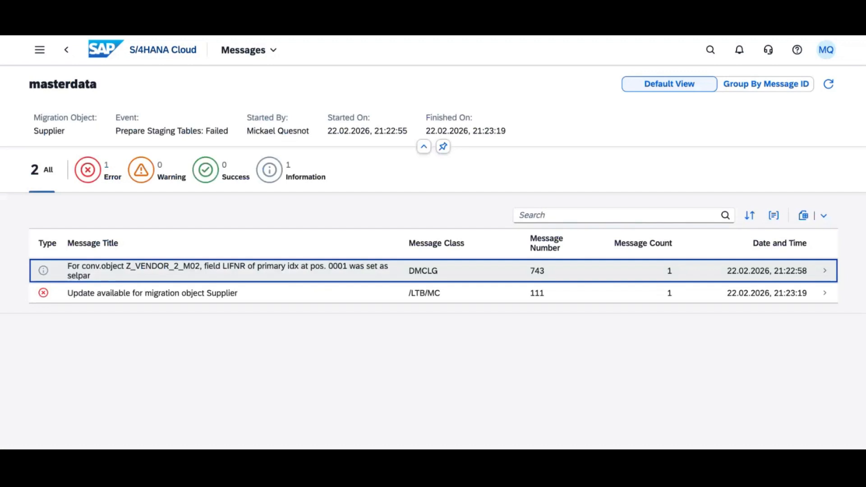
left_click(67, 60)
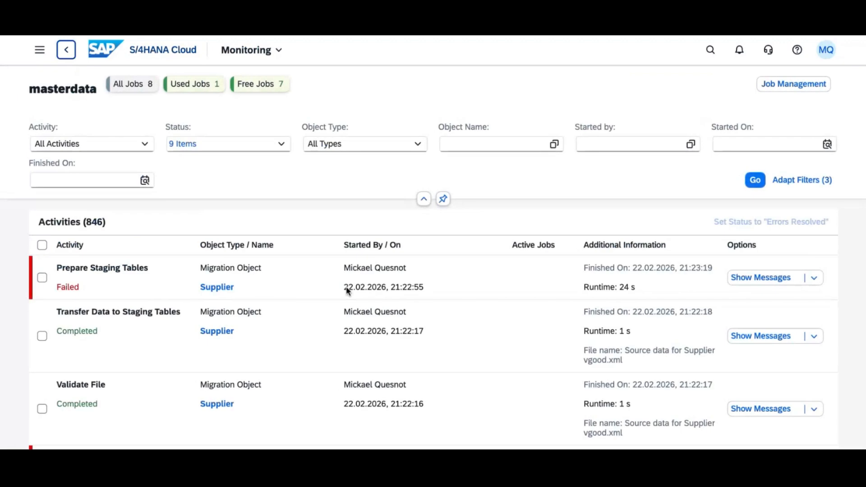
left_click(66, 50)
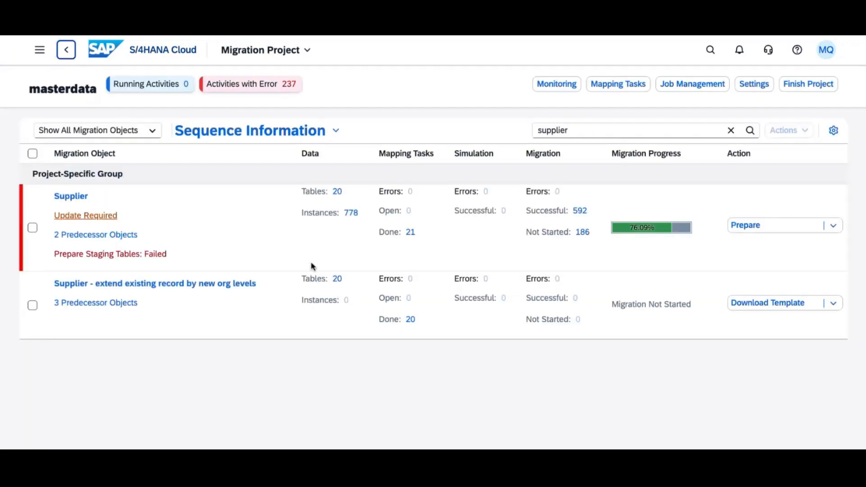
Run the required update of the Supplier migration object and check its status in the project's monitoring.
left_click(92, 220)
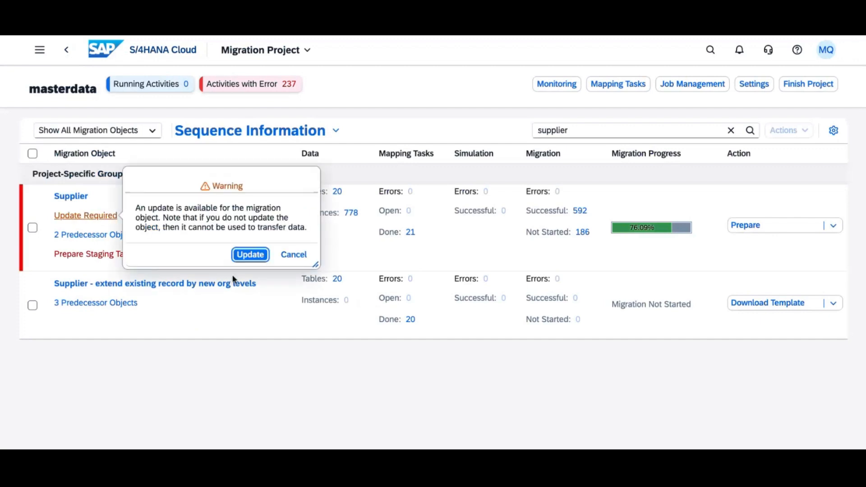
left_click(250, 255)
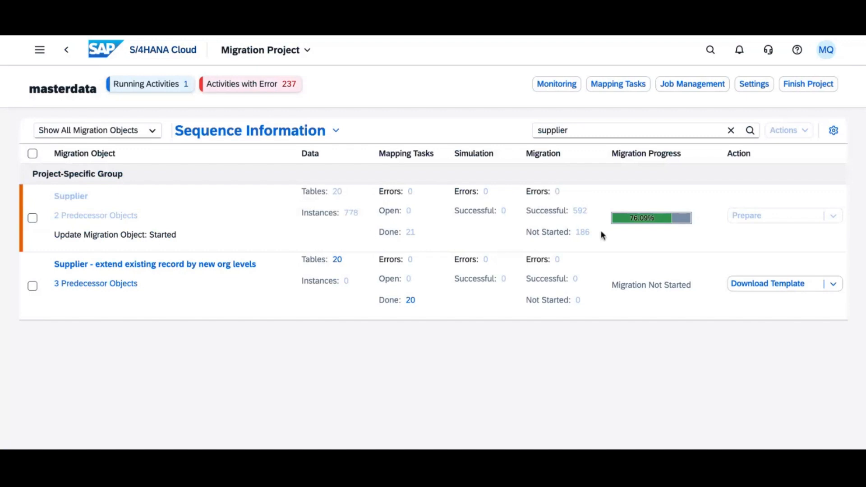
left_click(557, 84)
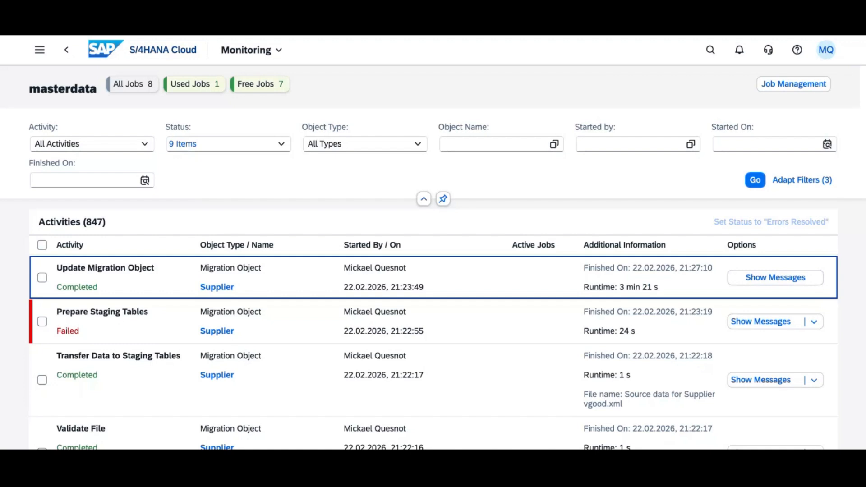
left_click(75, 57)
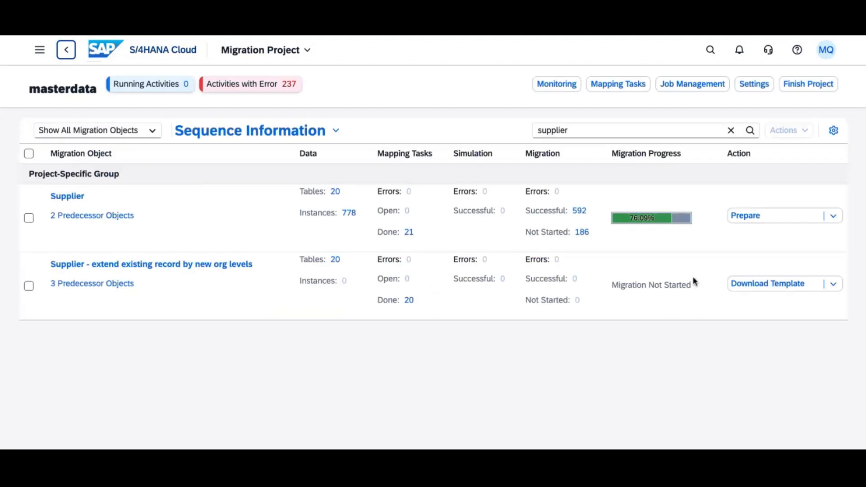
Prepare the updated Supplier object's staging tables again with the consistency check enabled, and check the activity in monitoring.
left_click(761, 220)
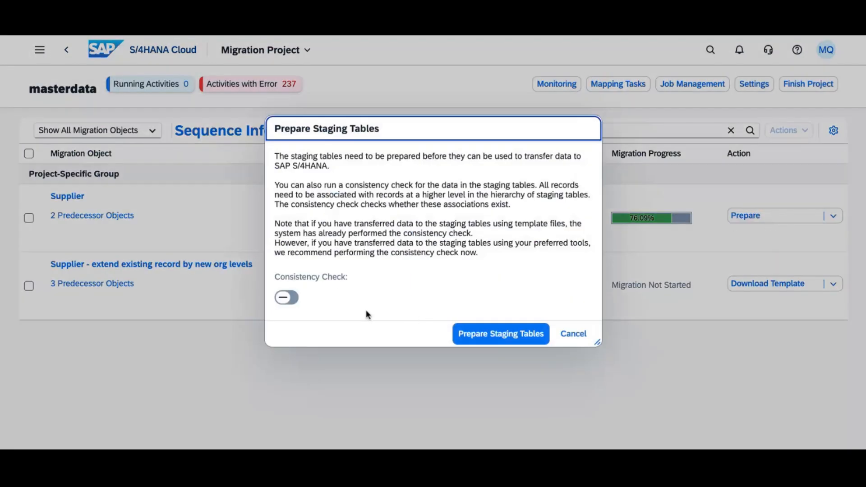
left_click(286, 297)
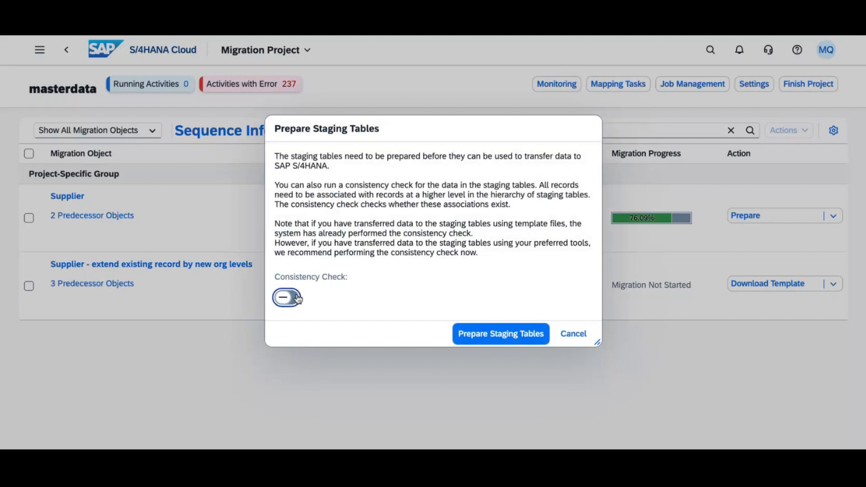
left_click(472, 333)
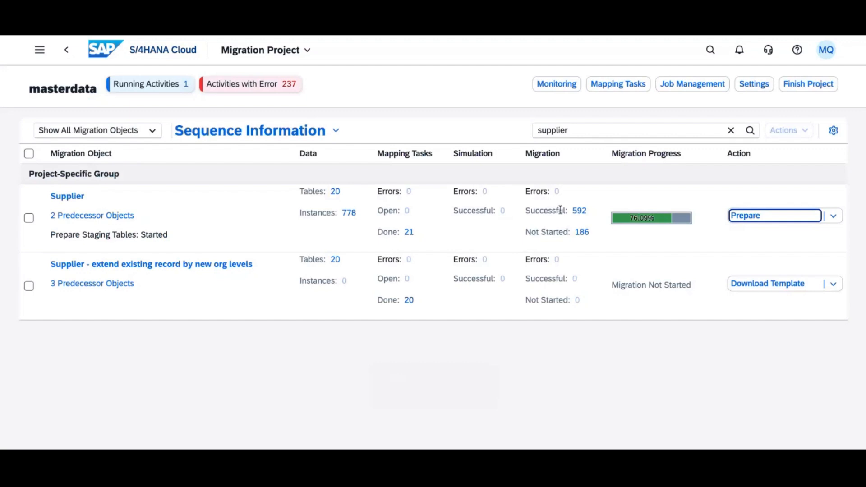
left_click(561, 87)
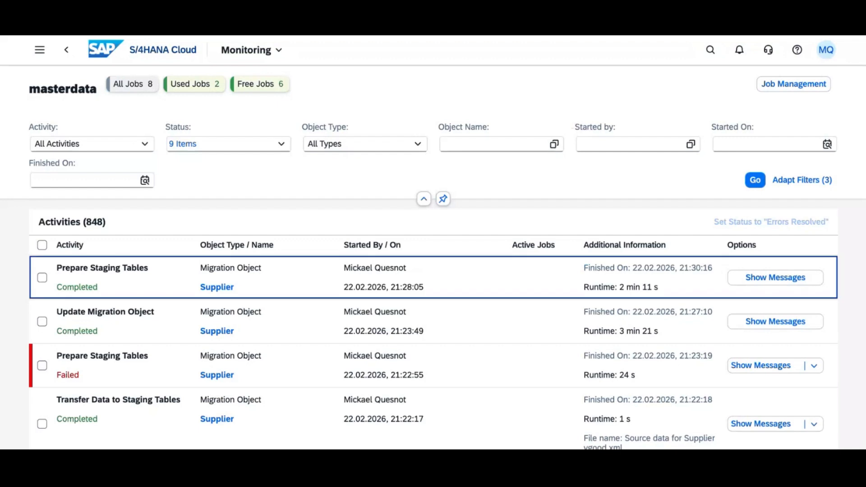
left_click(66, 51)
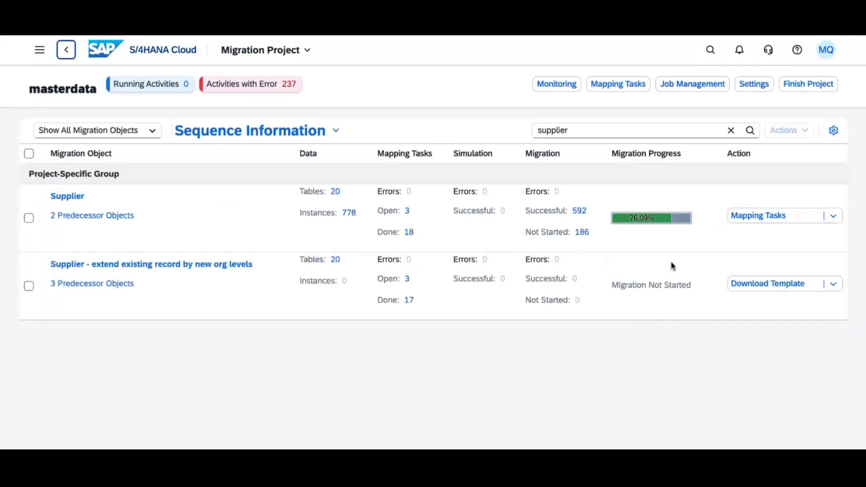
Filter the Supplier object's mapping tasks to those still to be confirmed, and submit all of them for confirmation.
left_click(753, 225)
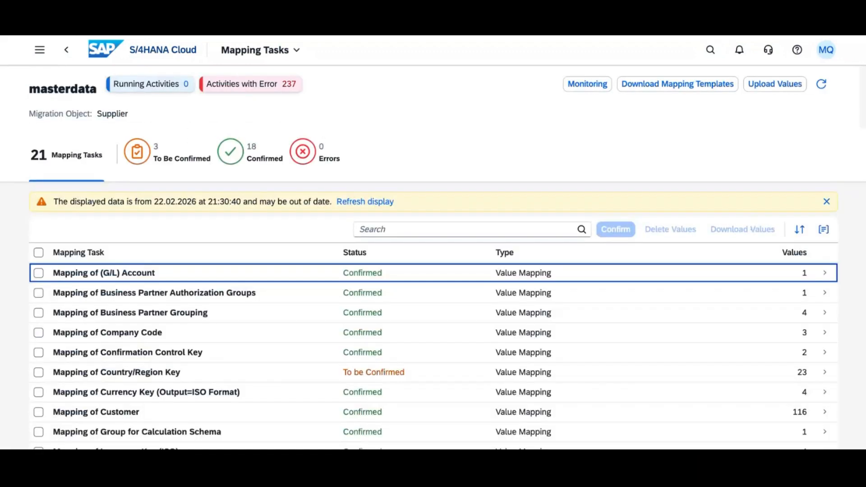
left_click(144, 160)
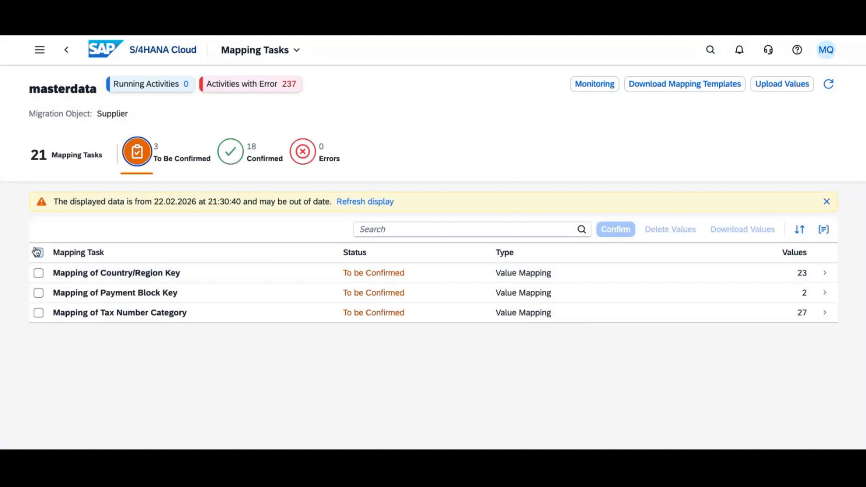
left_click(39, 253)
left_click(614, 230)
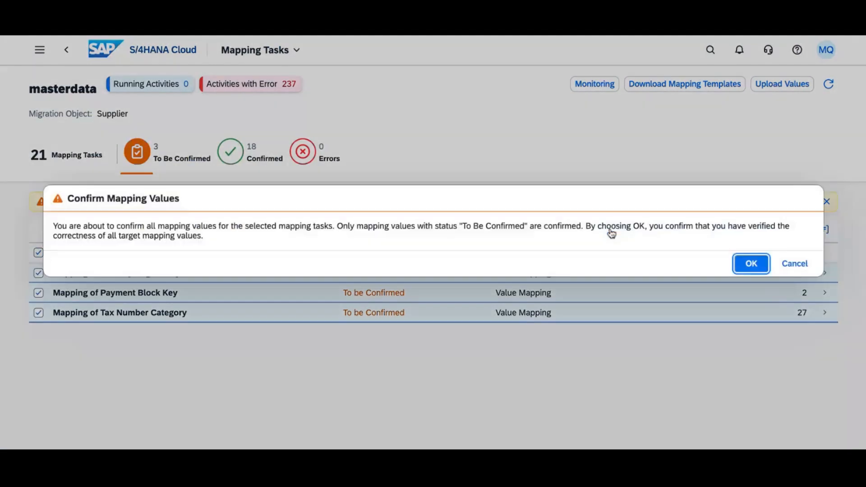
left_click(748, 263)
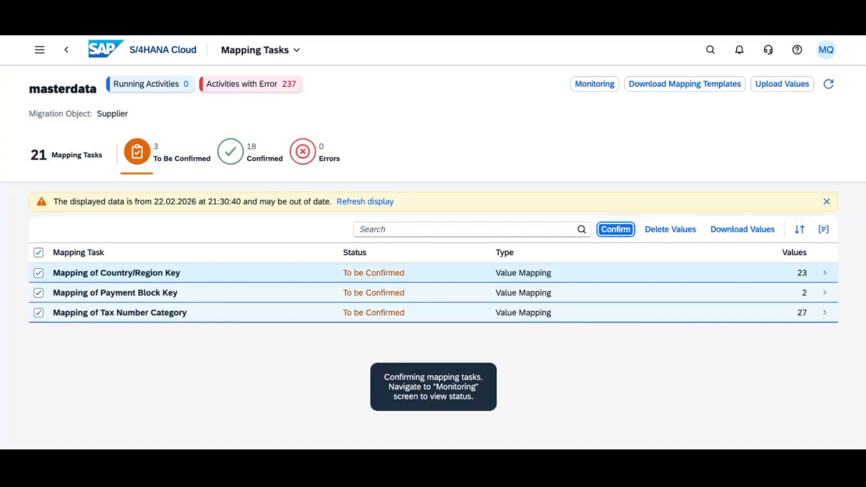
Open the Mapping of Country/Region Key task and filter its values to exclude confirmed ones.
left_click(827, 274)
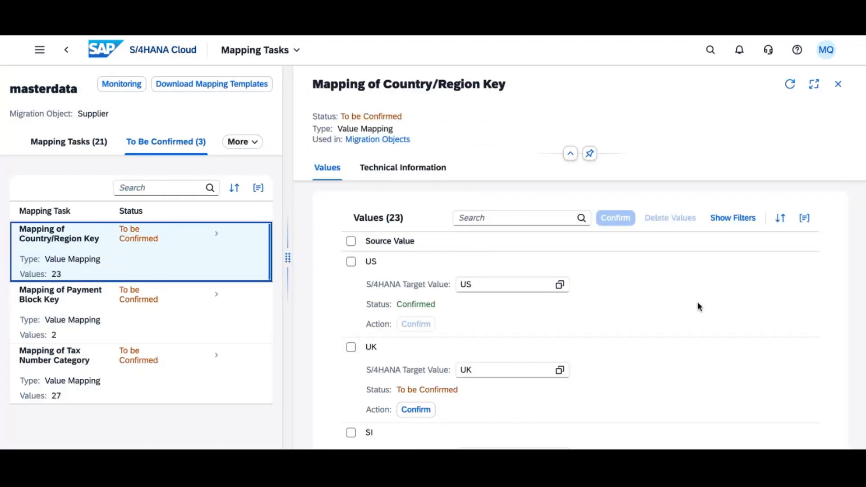
left_click(734, 229)
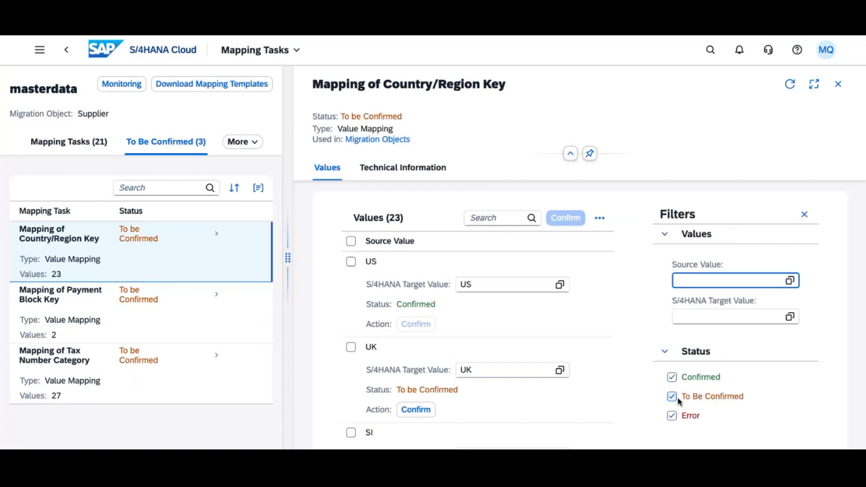
left_click(672, 377)
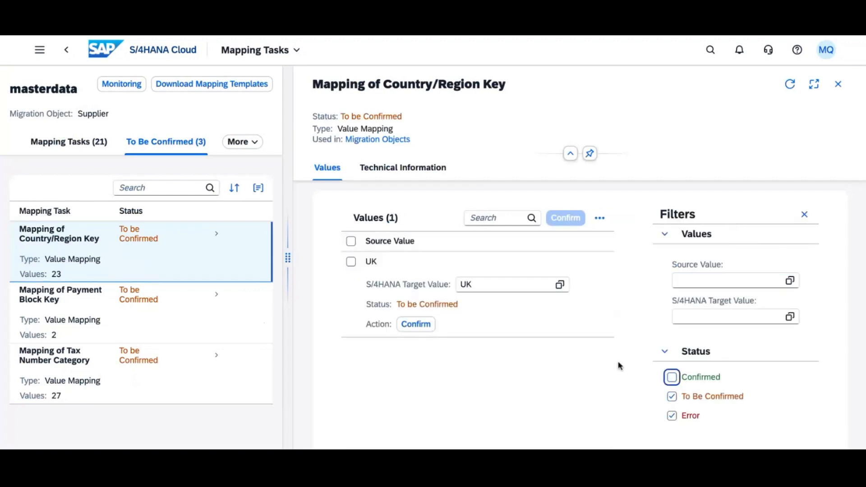
Set the S/4HANA target value for source country UK to GB and confirm that mapping.
left_click(558, 291)
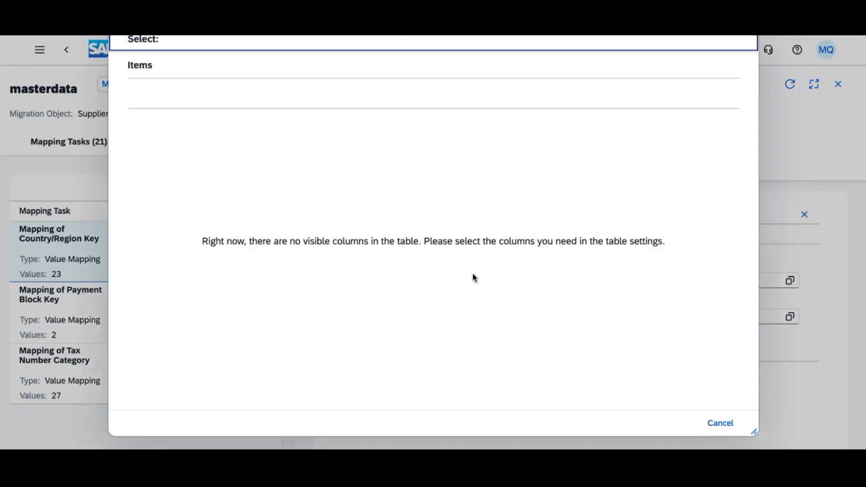
left_click(161, 124)
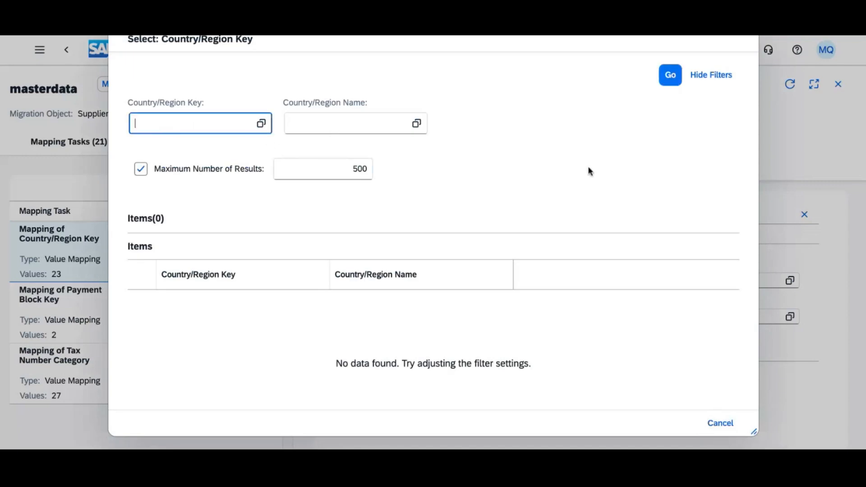
left_click(669, 81)
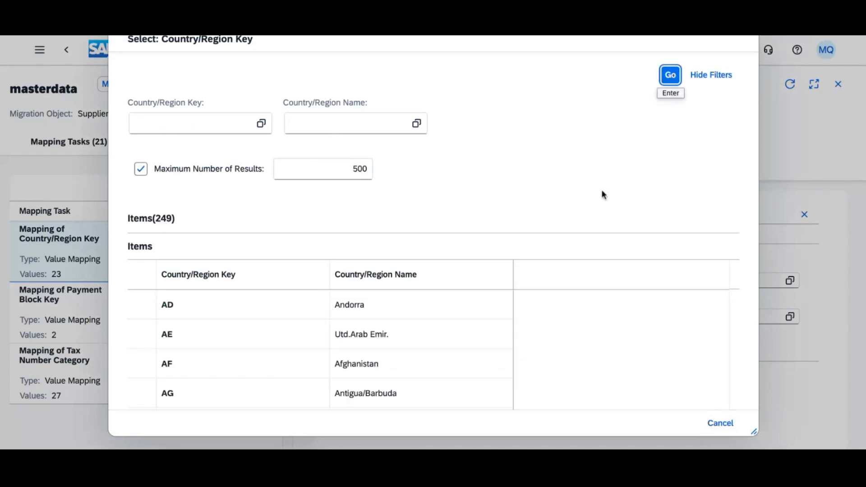
left_click(213, 123)
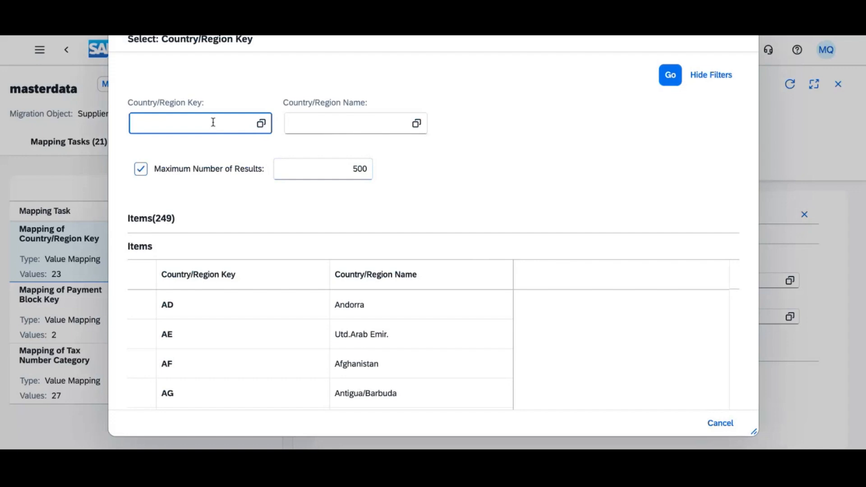
type("GB")
key("Return")
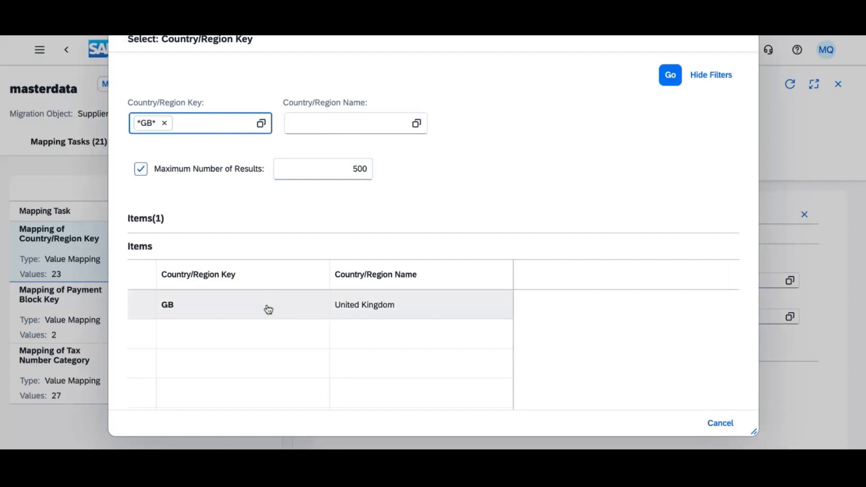
left_click(253, 312)
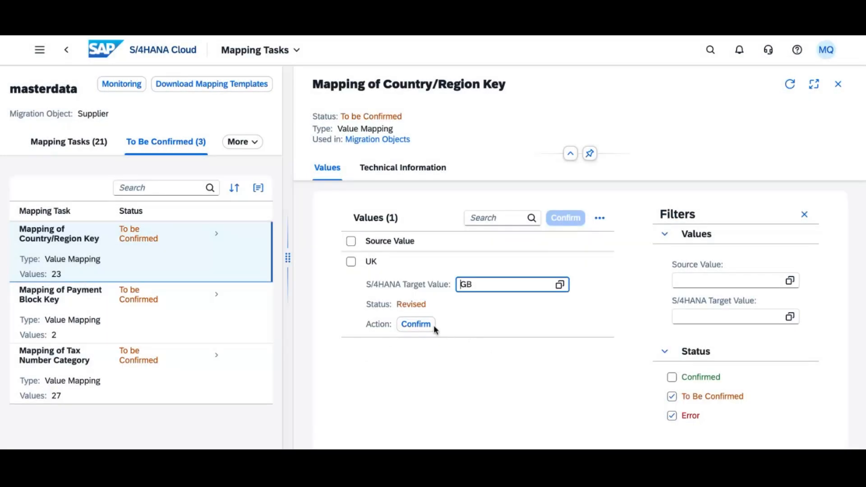
left_click(432, 324)
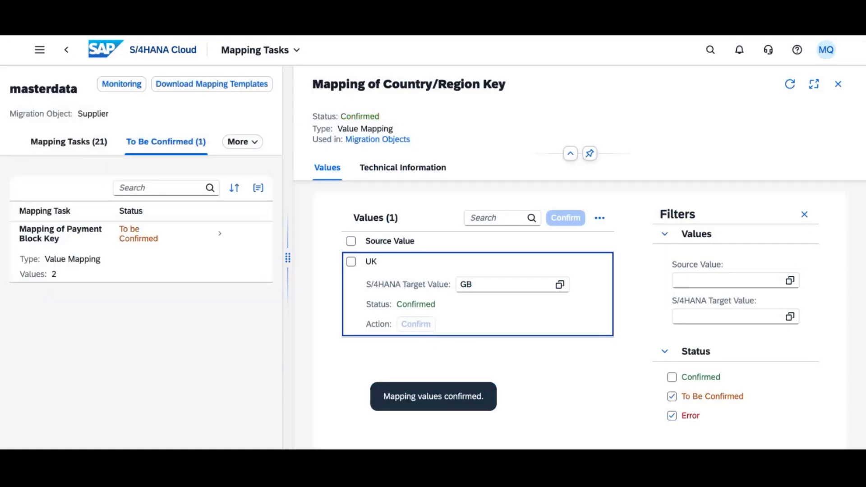
In the Mapping of Payment Block Key task, map source value X to A (Blocked for payment) and confirm it.
left_click(241, 257)
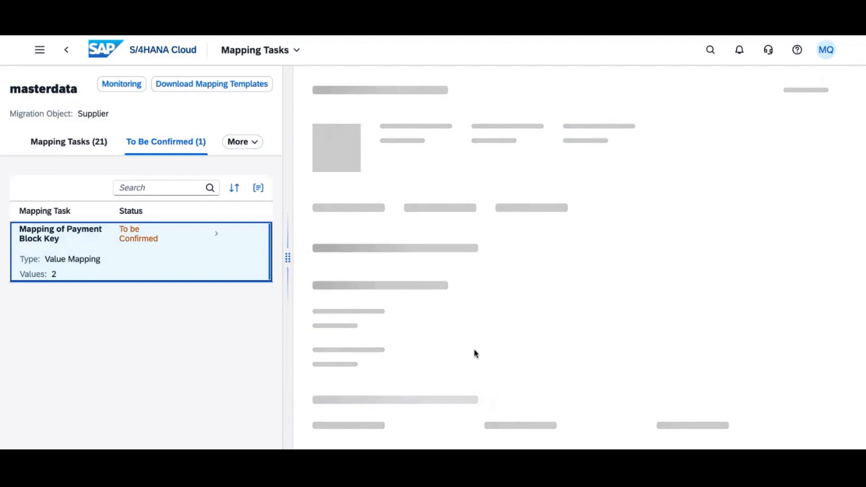
left_click(565, 287)
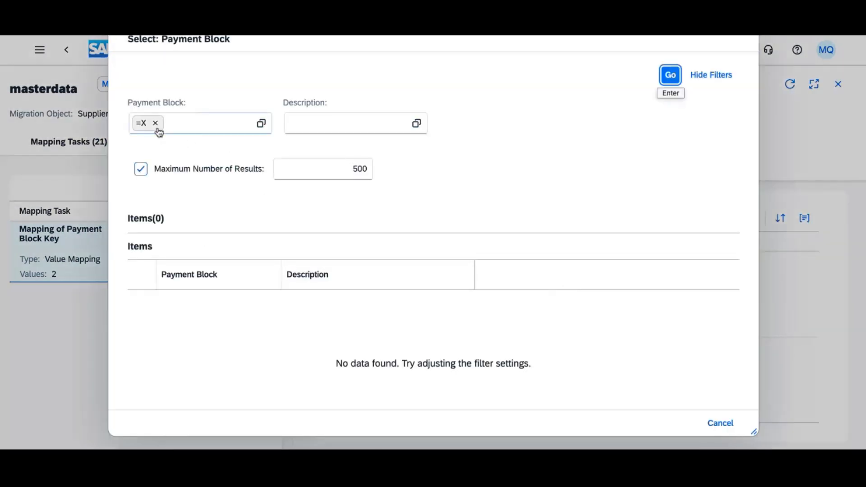
left_click(156, 123)
left_click(674, 82)
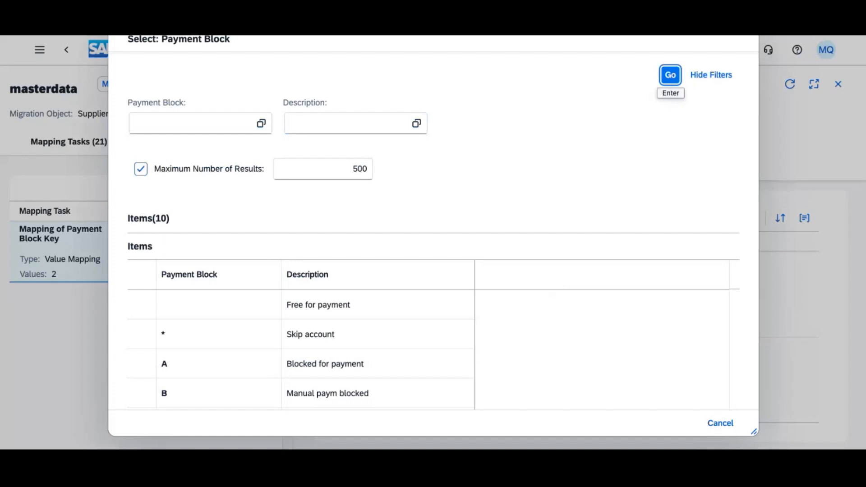
left_click(390, 374)
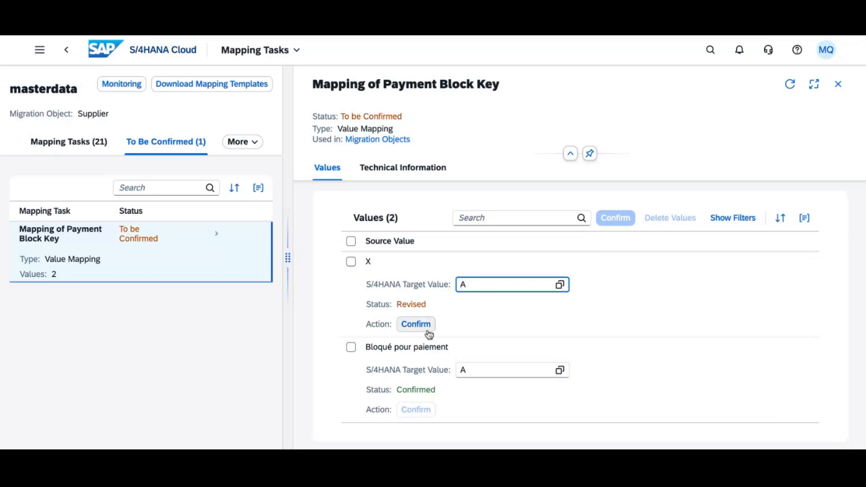
left_click(415, 324)
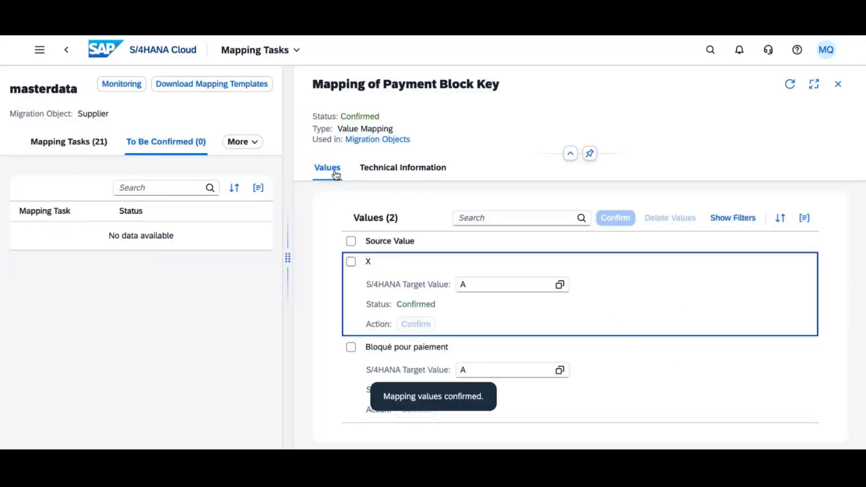
Display the Supplier object's confirmed mapping tasks and return to the migration project overview.
left_click(66, 51)
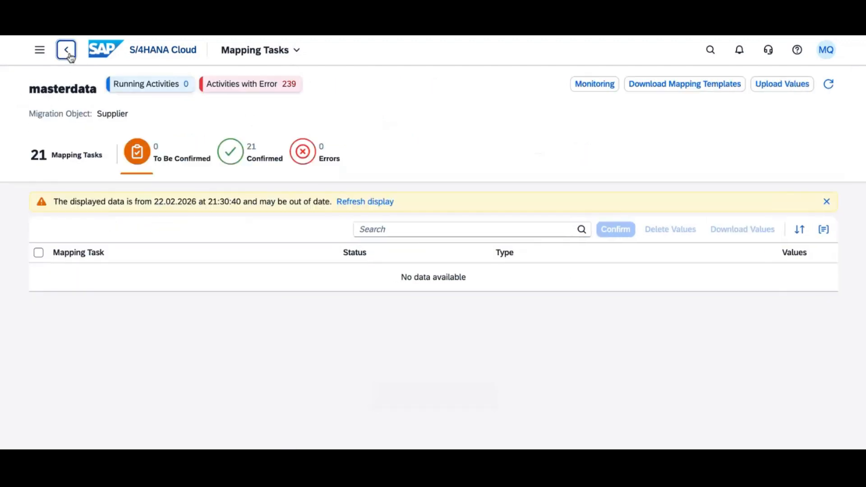
left_click(242, 161)
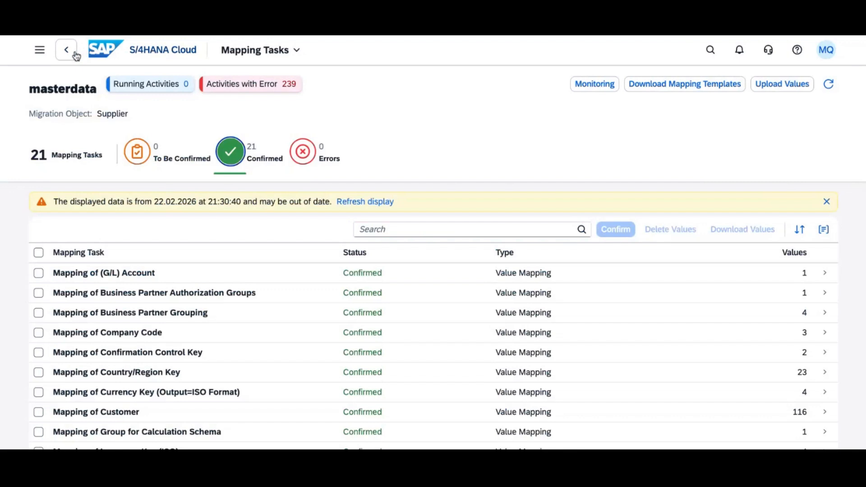
left_click(66, 51)
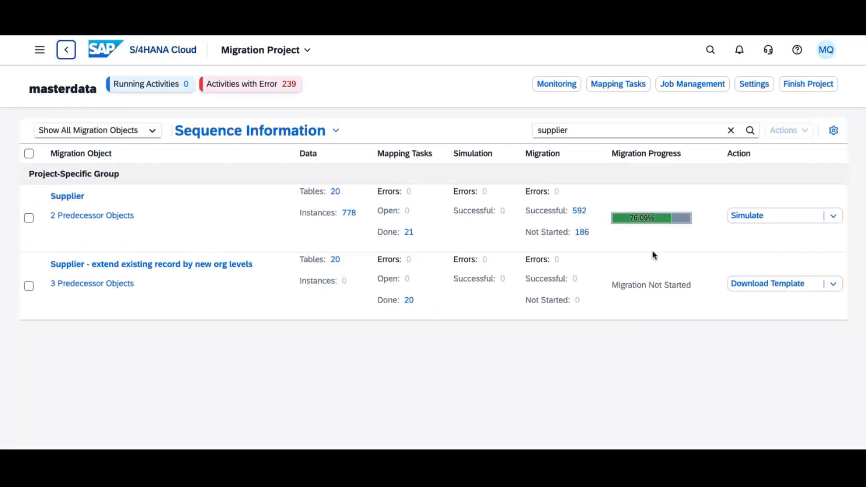
Simulate the Supplier object's migration, list the instances with simulation errors and open the error details of instance EUROFEU.
left_click(749, 220)
left_click(477, 294)
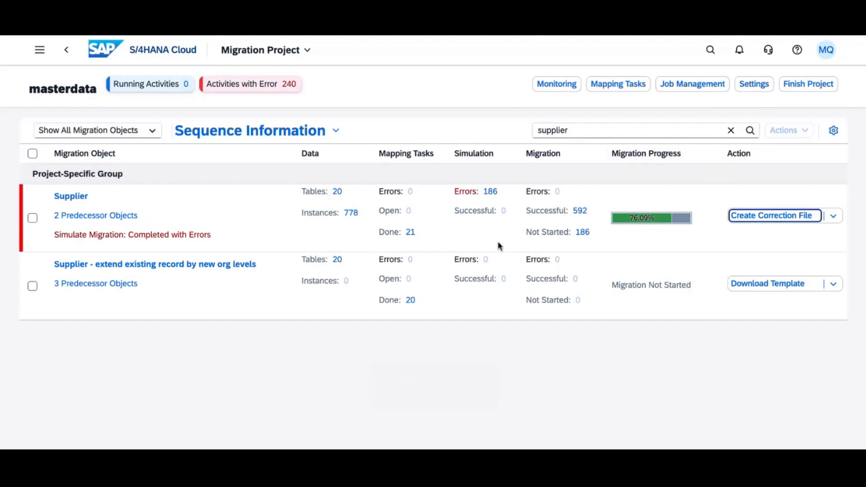
left_click(491, 193)
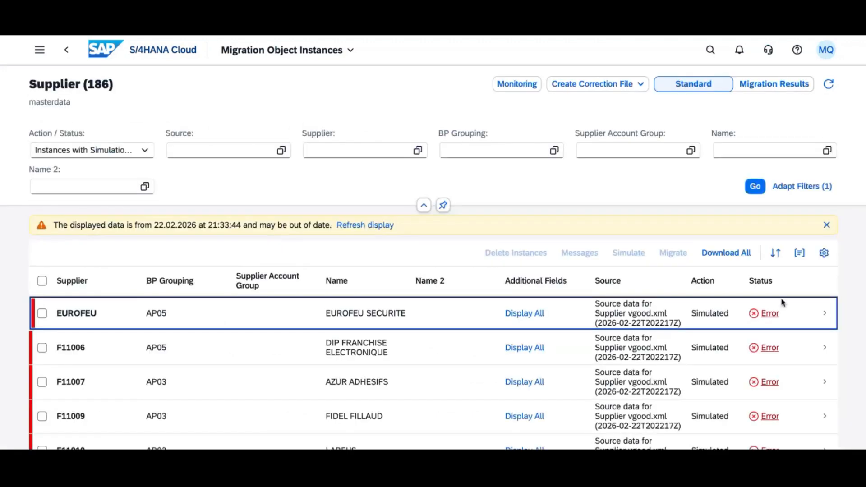
left_click(773, 318)
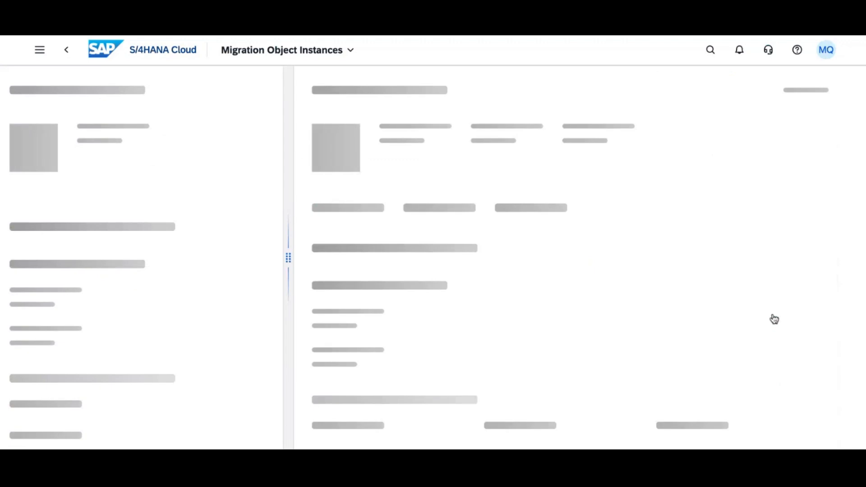